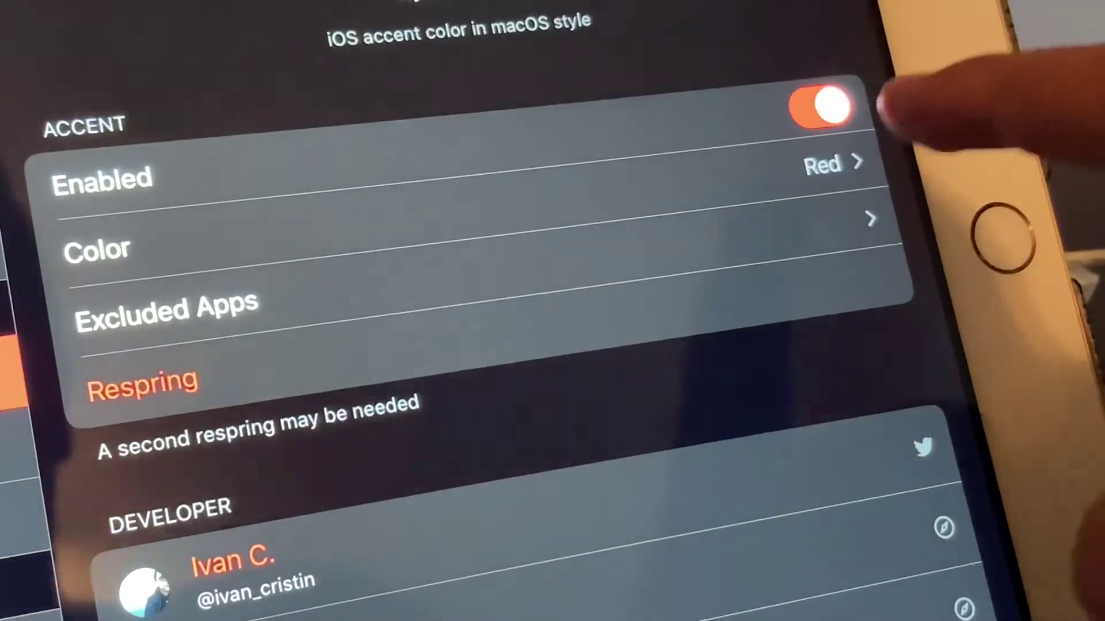
- Show the Accent tweak's list of available accent colours
{"action": "left_click", "coordinate": [874, 238]}
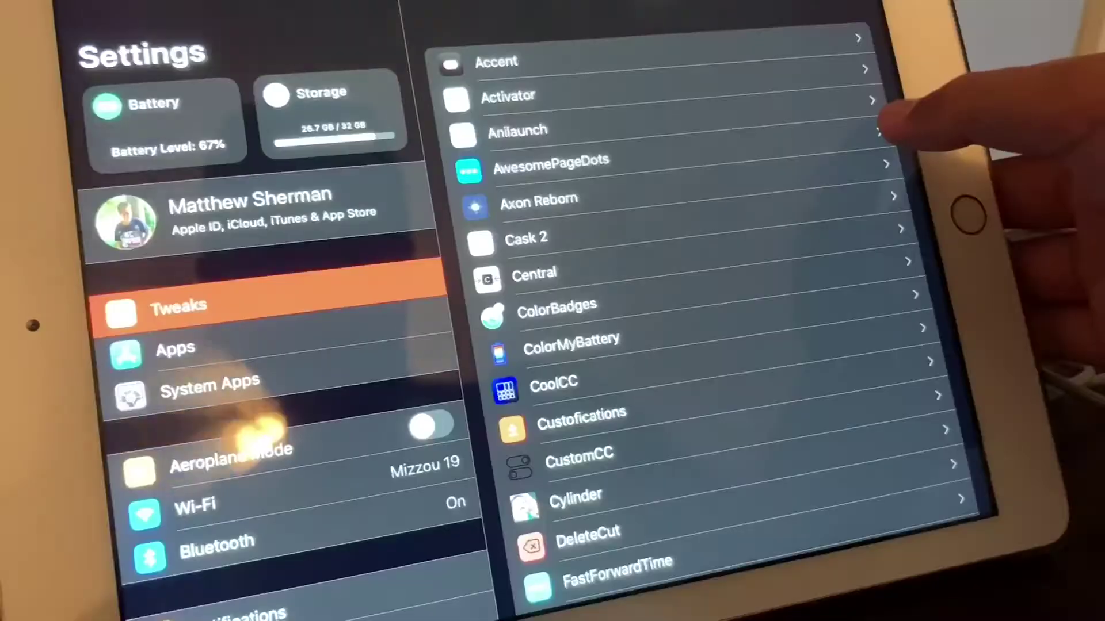
- Open the AwesomePageDots preference pane from the Tweaks list
{"action": "left_click", "coordinate": [881, 160]}
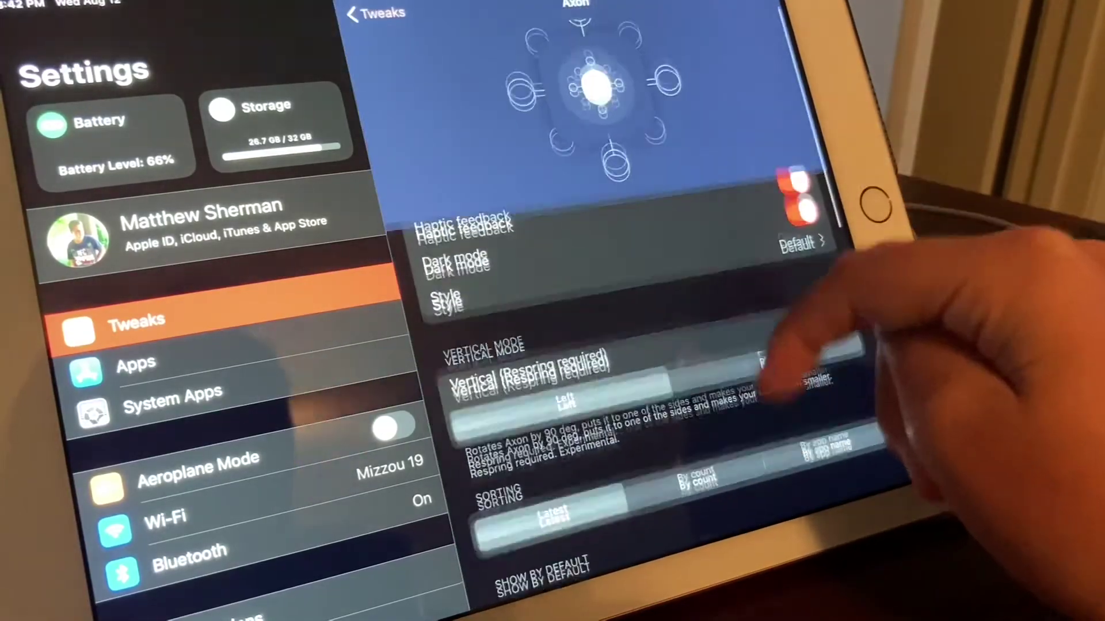
{"action": "scroll", "coordinate": [604, 302], "scroll_direction": "down", "scroll_amount": 5}
{"action": "scroll", "coordinate": [605, 345], "scroll_direction": "up", "scroll_amount": 5}
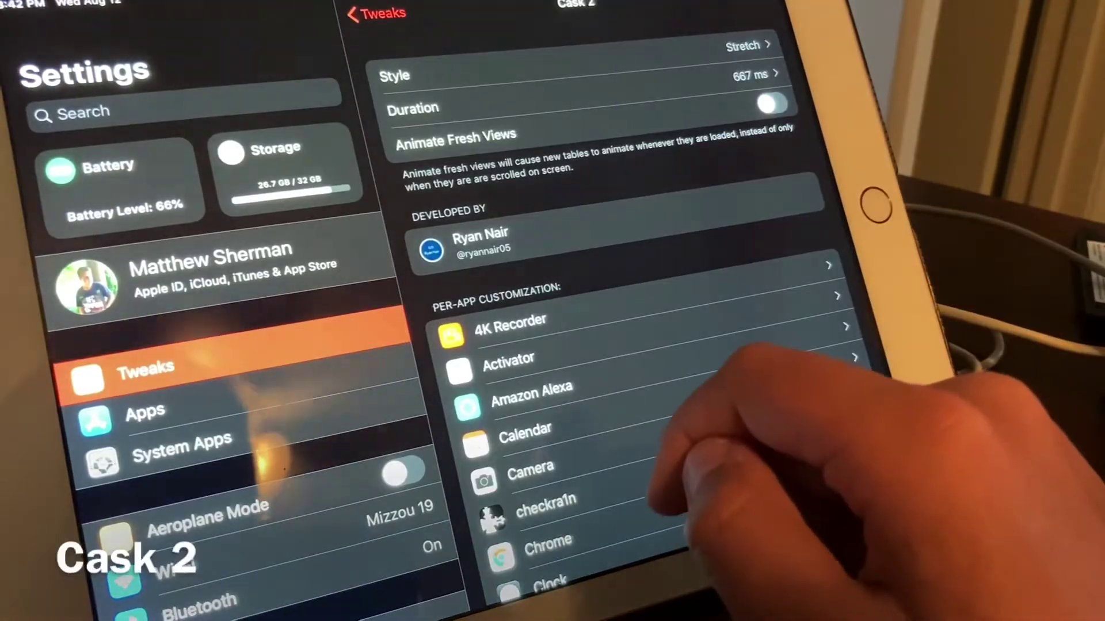
{"action": "scroll", "coordinate": [604, 345], "scroll_direction": "down", "scroll_amount": 15}
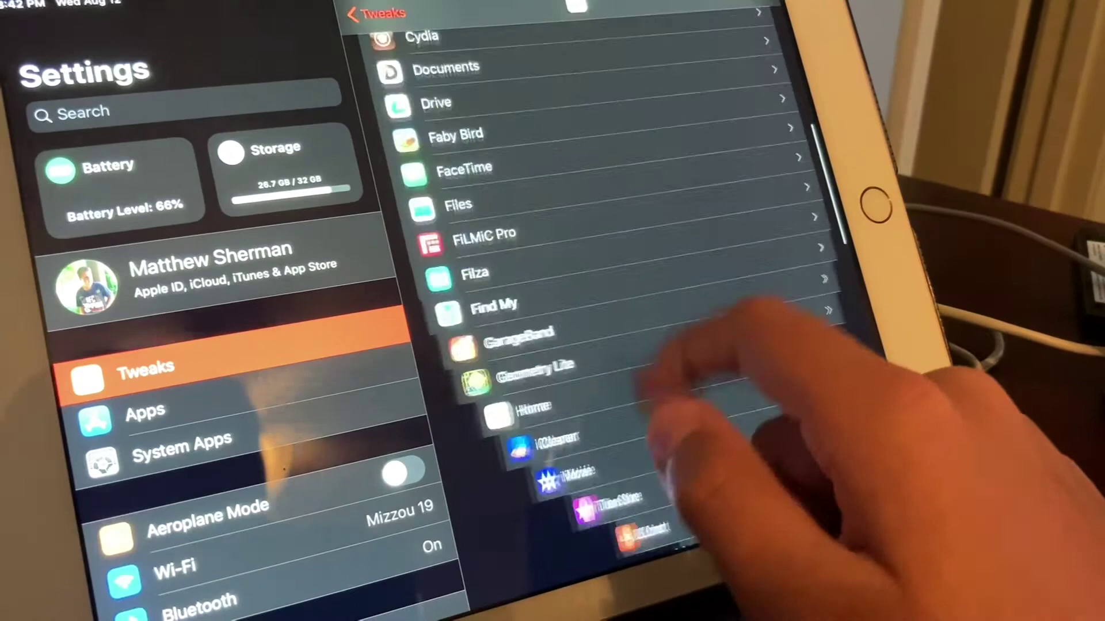
{"action": "scroll", "coordinate": [604, 259], "scroll_direction": "up", "scroll_amount": 10}
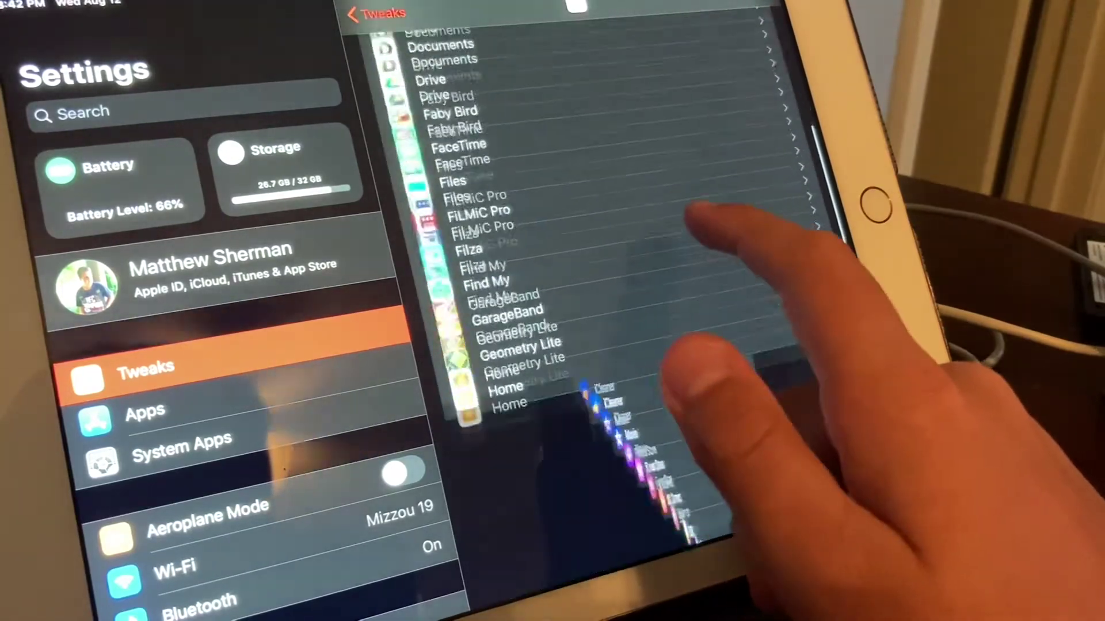
- Back in the Tweaks list, open Cask 2 and preview its animation styles
{"action": "left_click", "coordinate": [376, 13]}
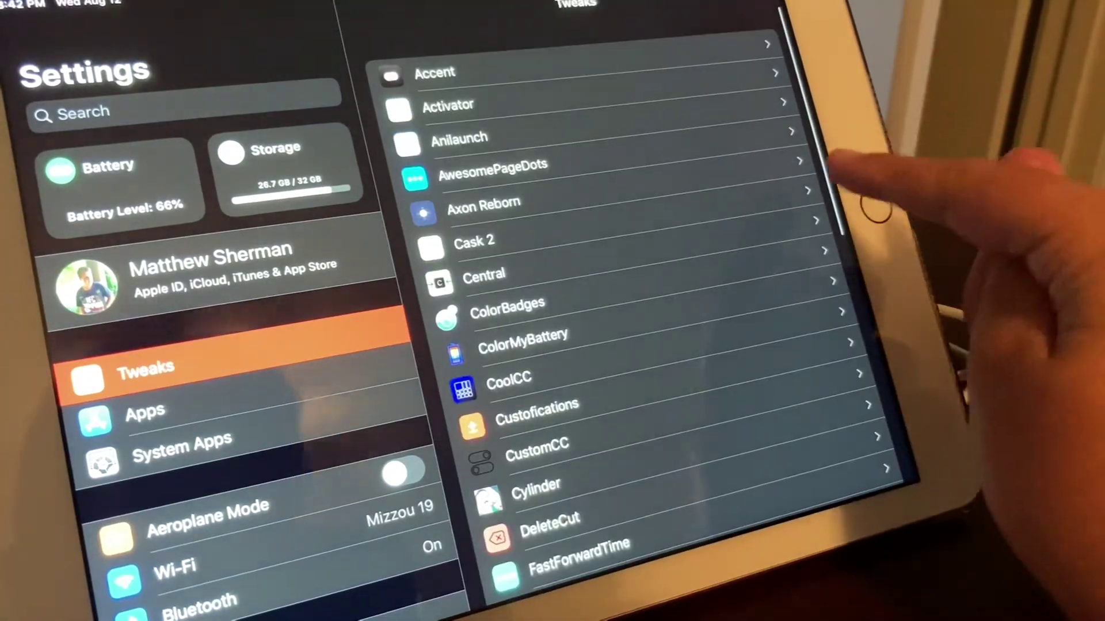
{"action": "left_click", "coordinate": [811, 220]}
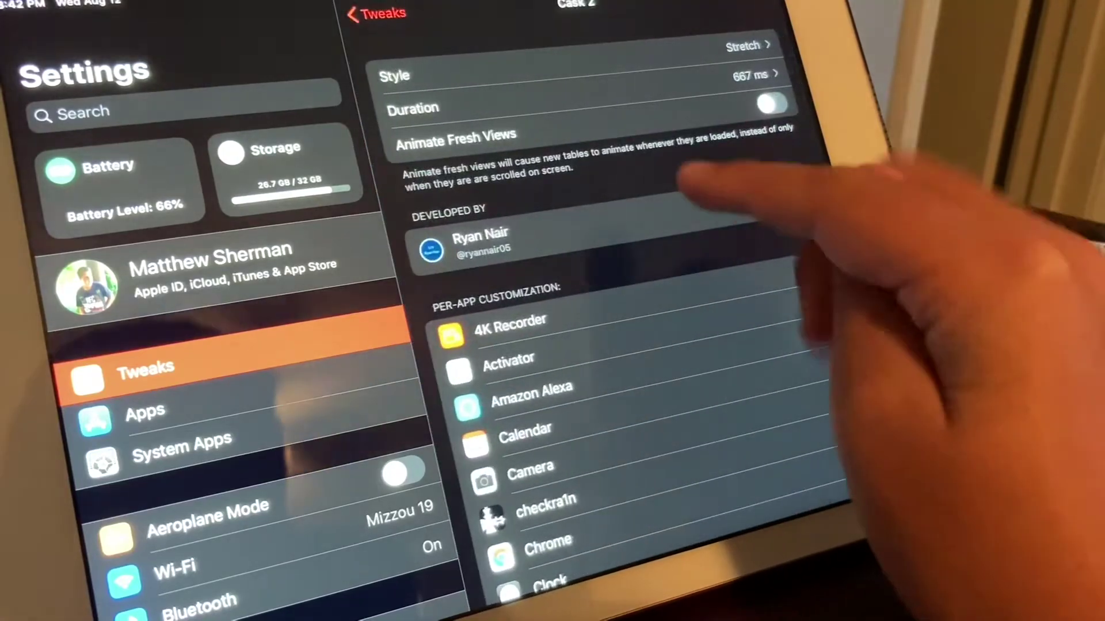
{"action": "left_click", "coordinate": [708, 76]}
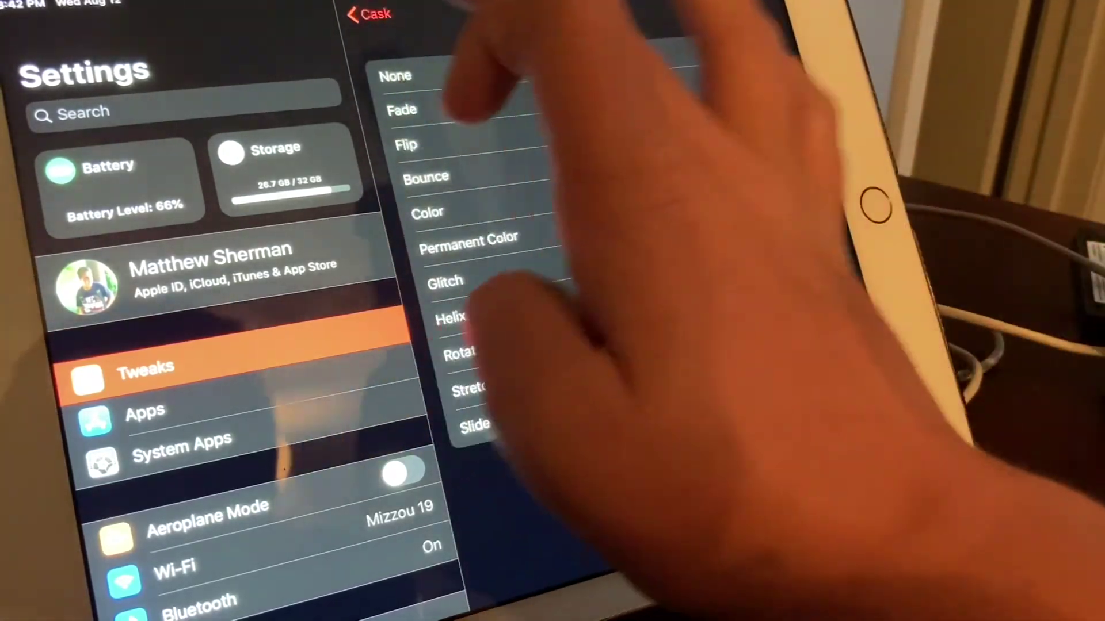
- Set the Cask 2 animation duration to 500 ms and go to the home screen
{"action": "left_click", "coordinate": [372, 13]}
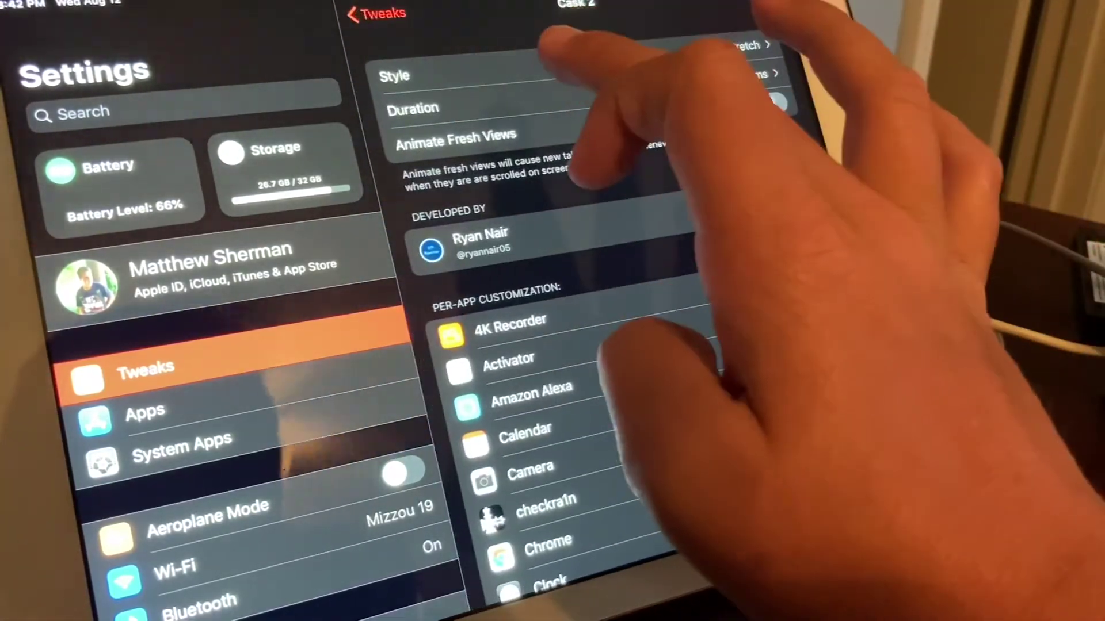
{"action": "left_click", "coordinate": [604, 108]}
{"action": "left_click", "coordinate": [561, 207]}
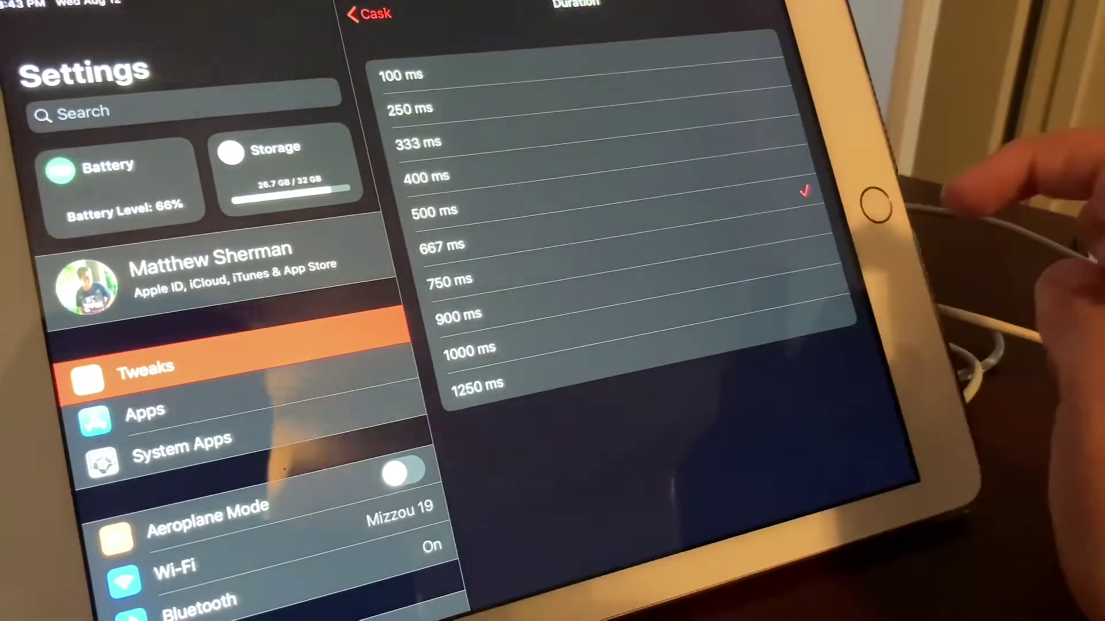
{"action": "left_click", "coordinate": [880, 225]}
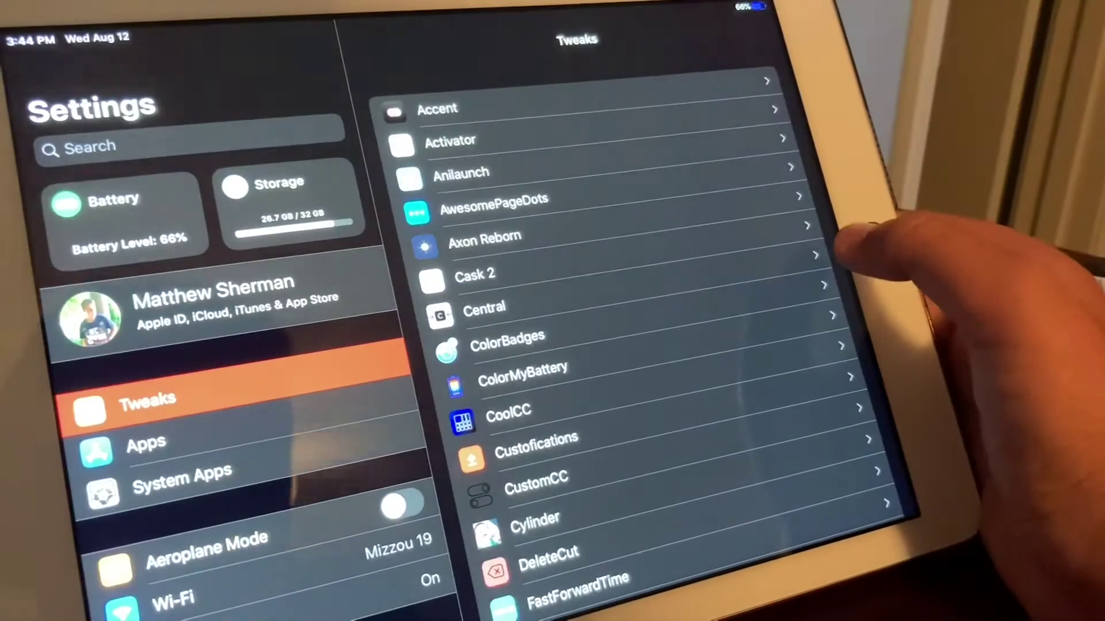
- View the Central tweak's preferences, then the ColorMyBattery preferences
{"action": "left_click", "coordinate": [617, 316]}
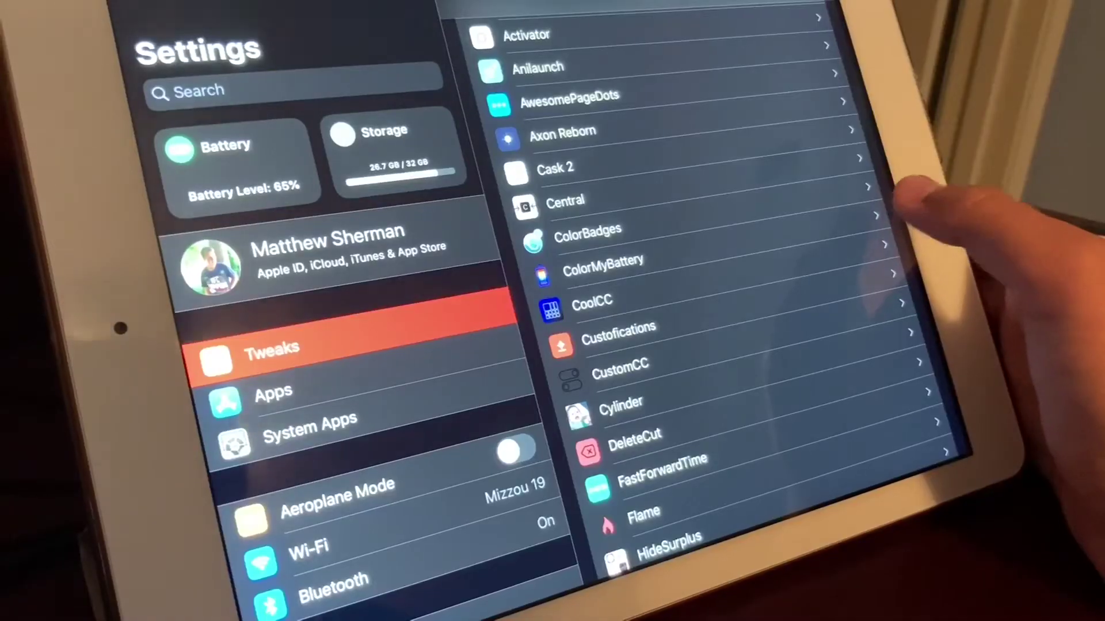
{"action": "left_click", "coordinate": [864, 259]}
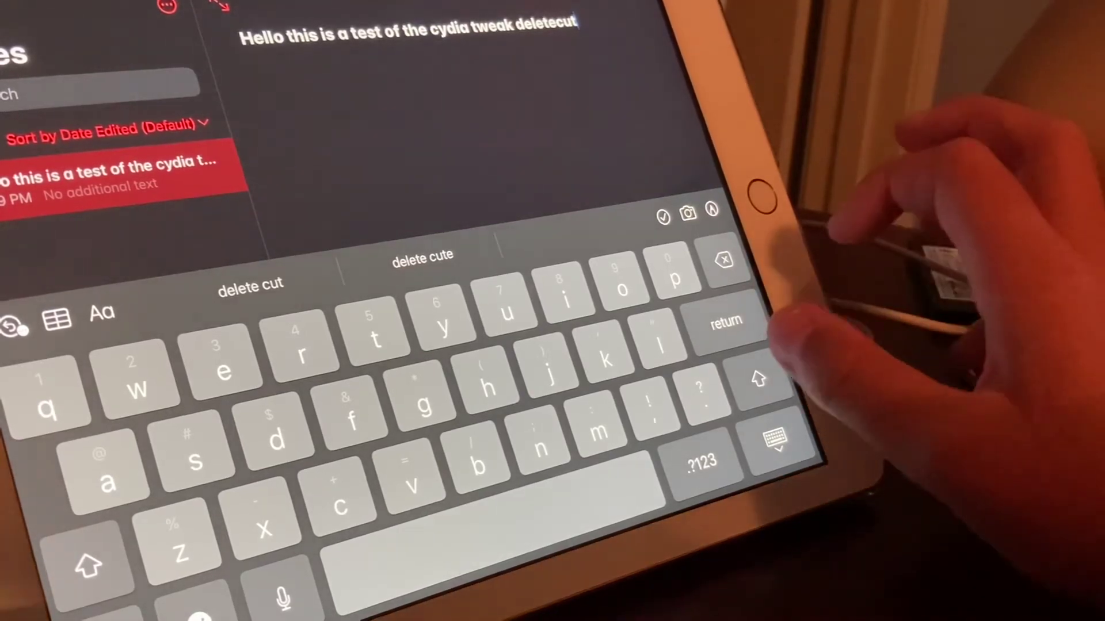
- Use whole-word deletion to remove 'cydia' from the test sentence in the note
{"action": "left_click", "coordinate": [758, 380]}
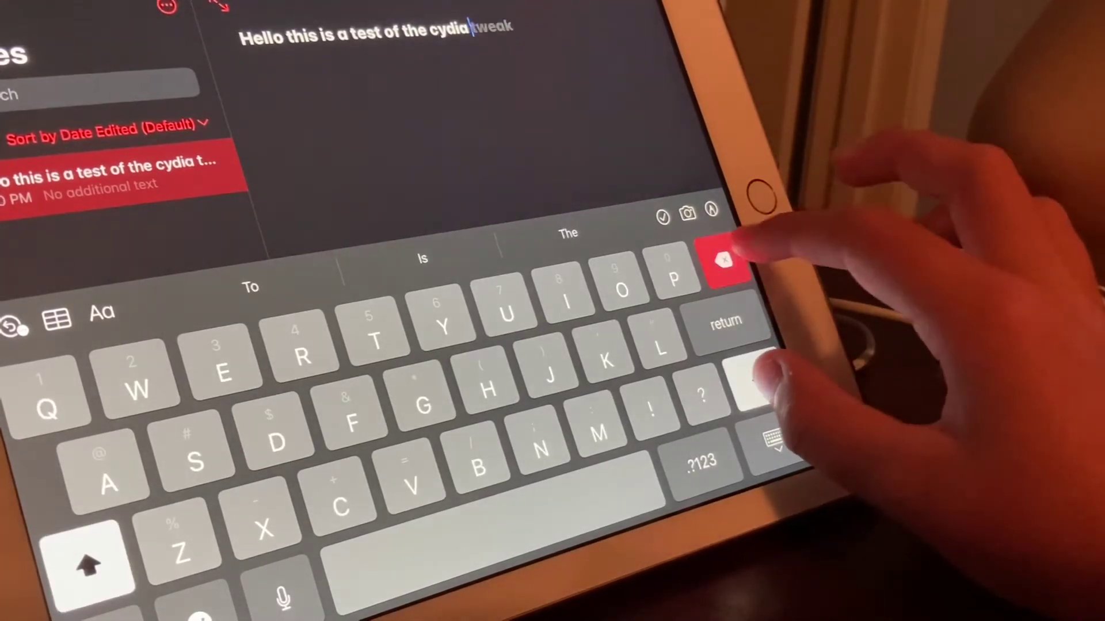
{"action": "left_click", "coordinate": [724, 259]}
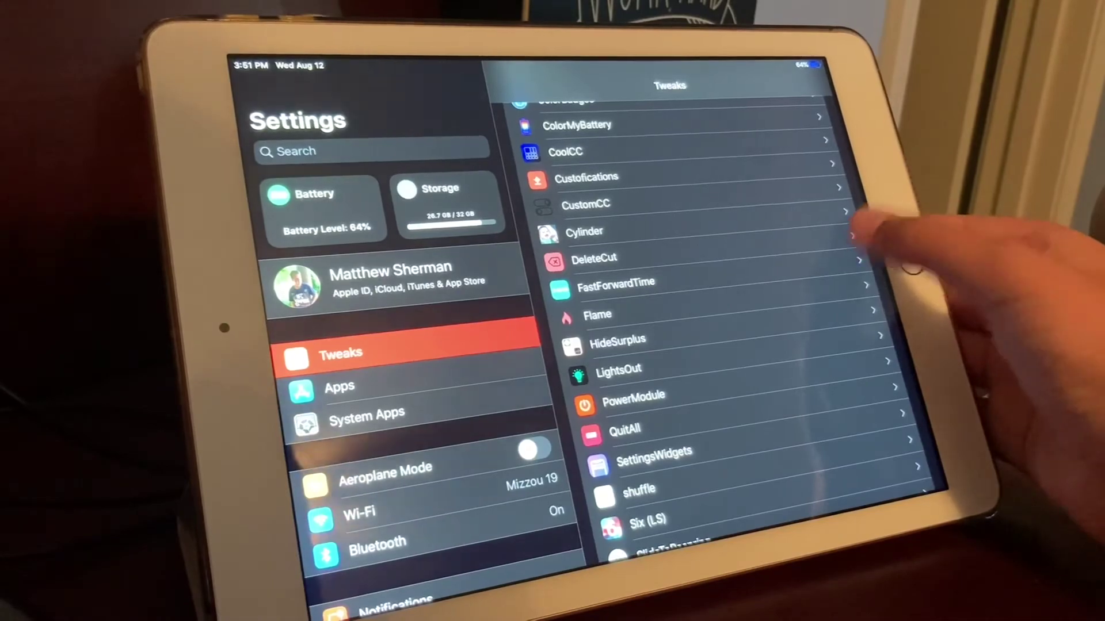
- Open the DeleteCut preference pane from the Tweaks list
{"action": "left_click", "coordinate": [850, 257]}
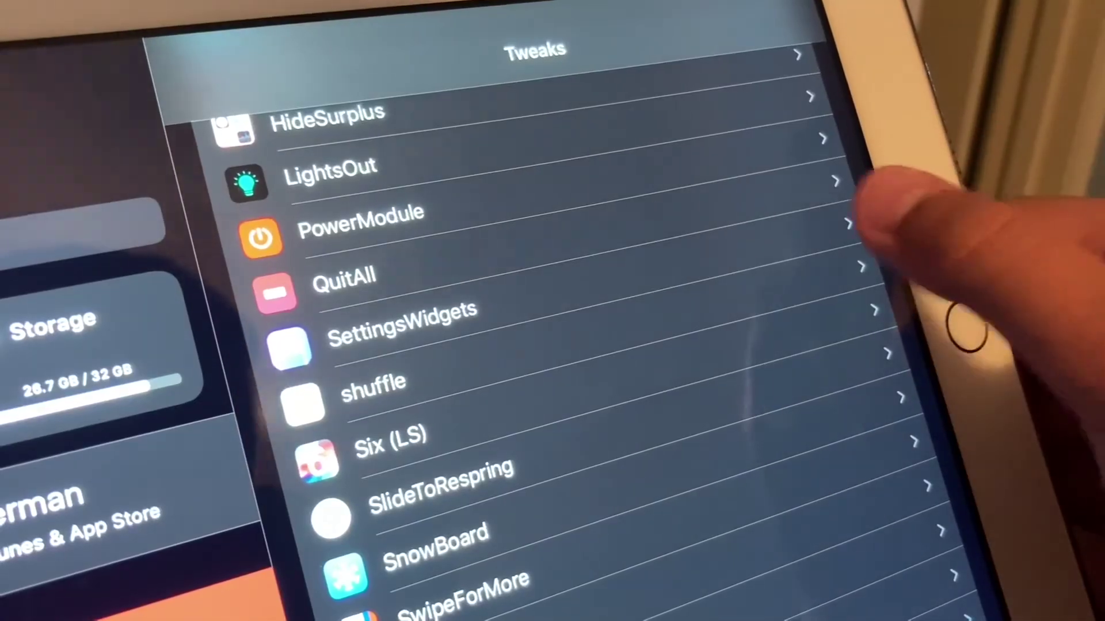
- Open SettingsWidgets to show its widget height, inset and corner radius sliders
{"action": "left_click", "coordinate": [864, 302]}
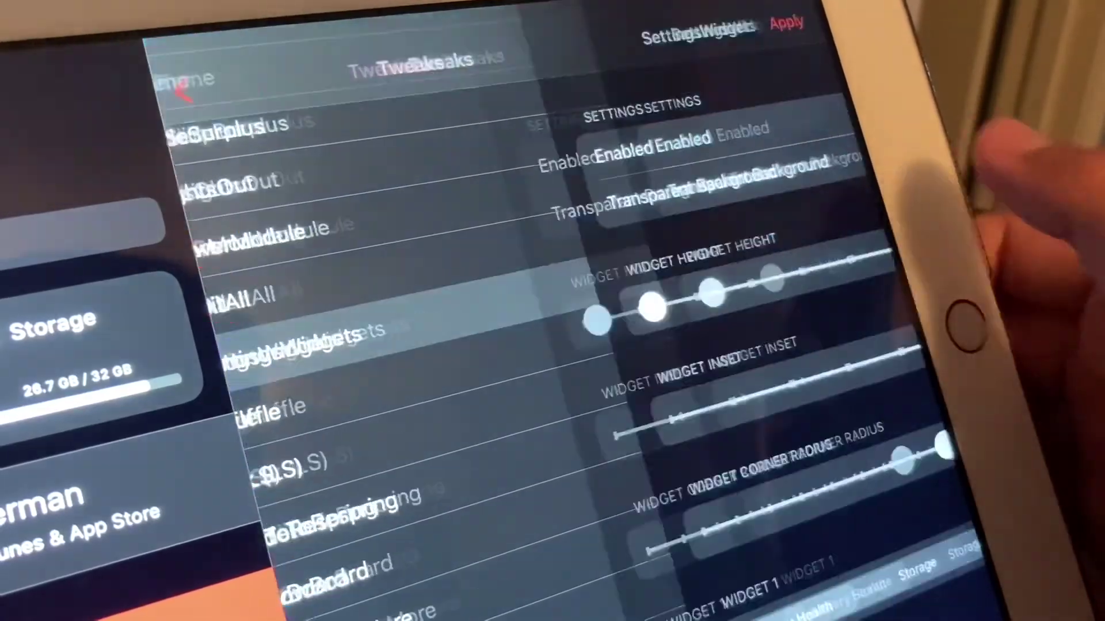